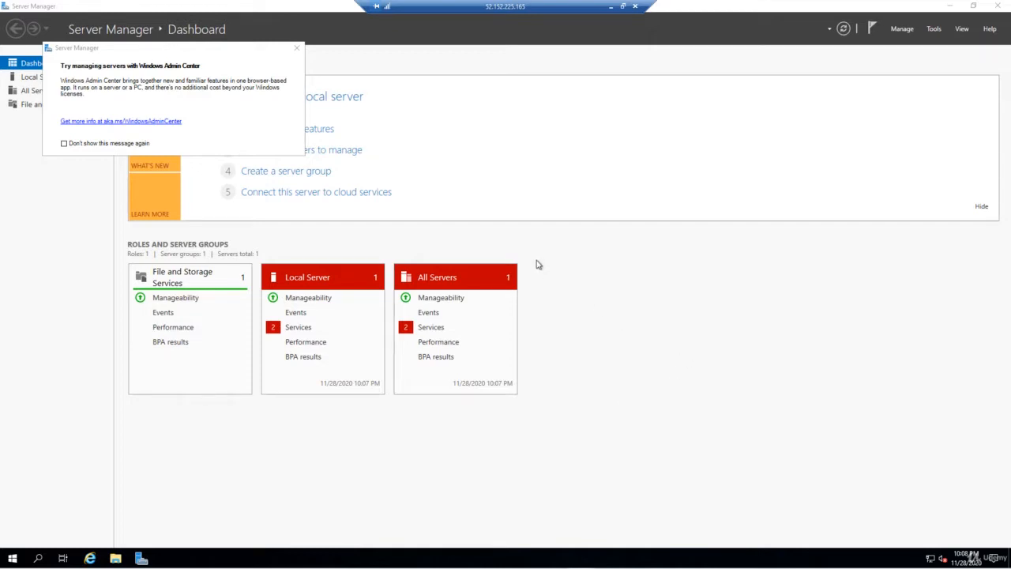
Tick 'Don't show this message again' on the Windows Admin Center pop-up and close it
left_click(64, 144)
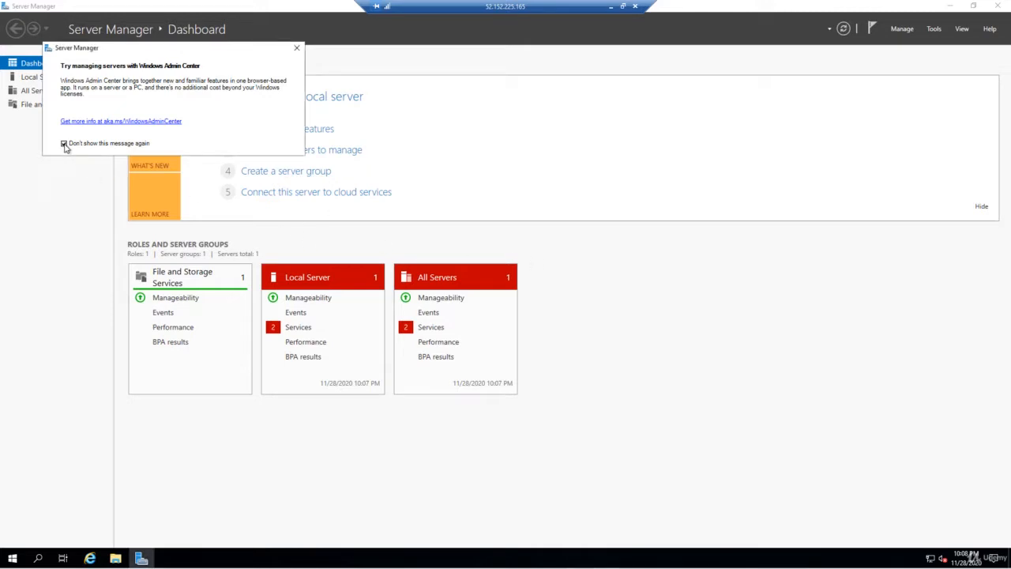
left_click(296, 48)
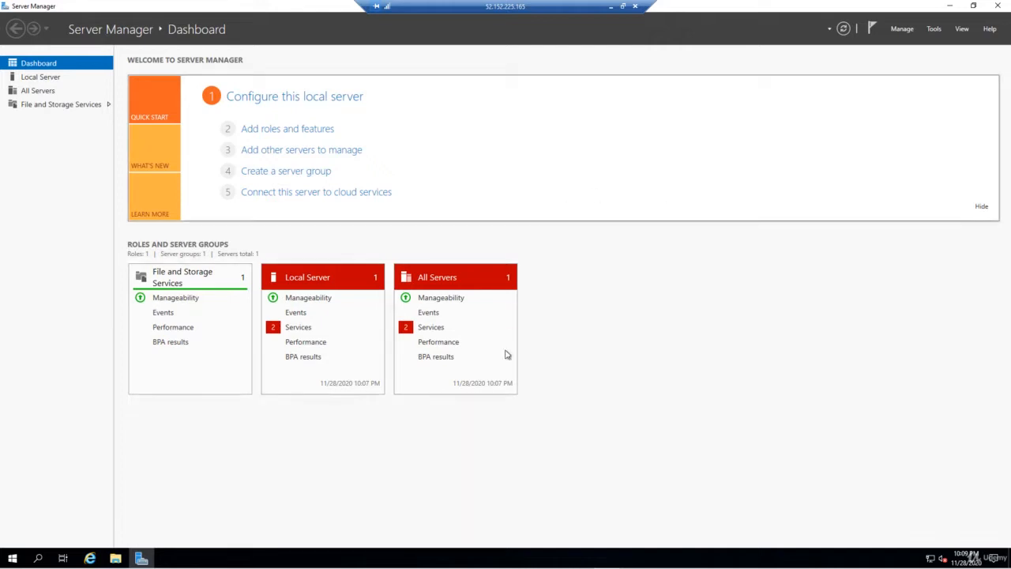
Show Local Server properties and bring up the Windows Defender Firewall network protection status
left_click(40, 76)
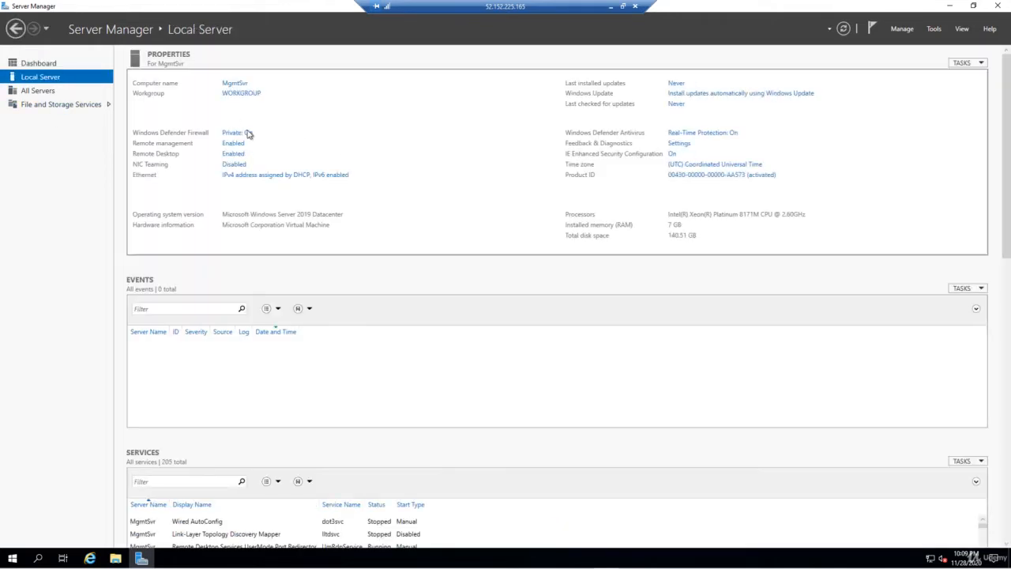
left_click(239, 133)
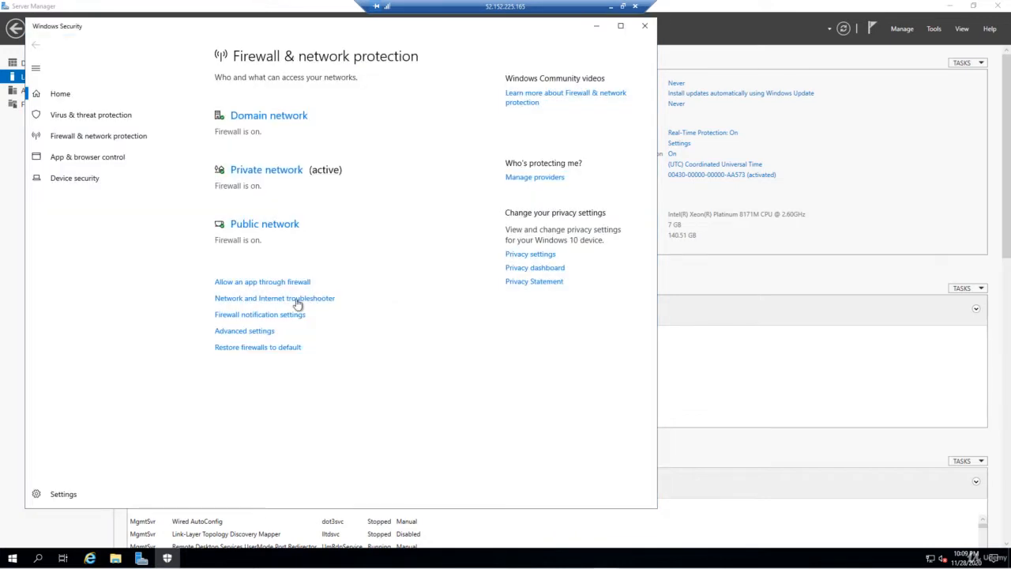
In the advanced firewall properties, set Firewall state to Off for the Domain and Private profiles
left_click(244, 332)
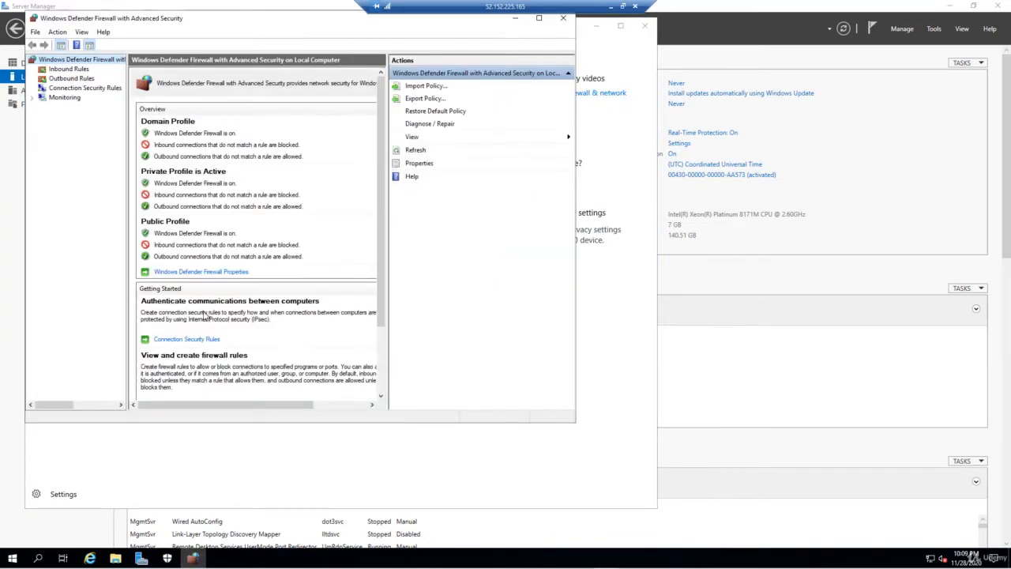
left_click(199, 272)
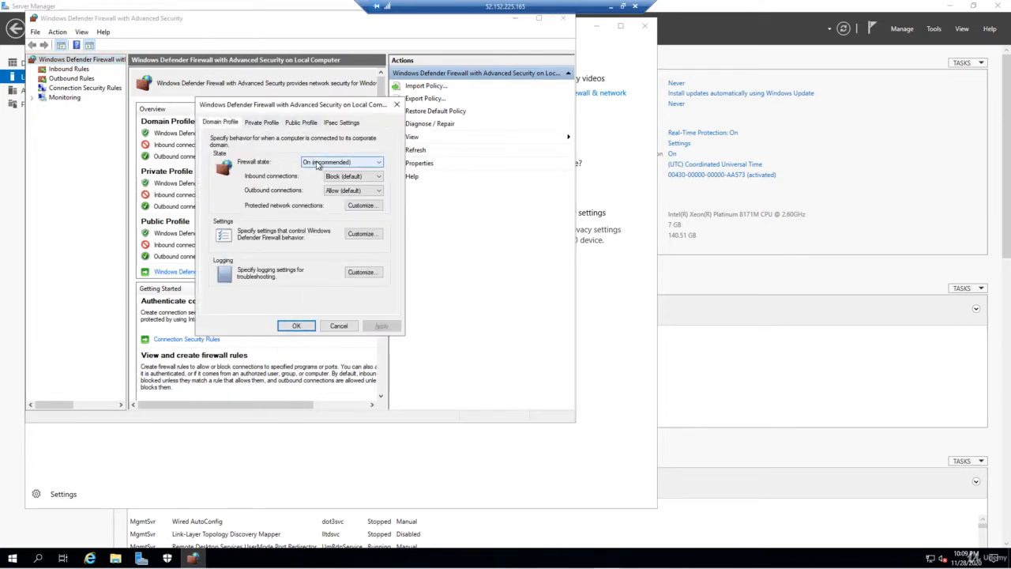
left_click(319, 165)
left_click(315, 179)
left_click(267, 124)
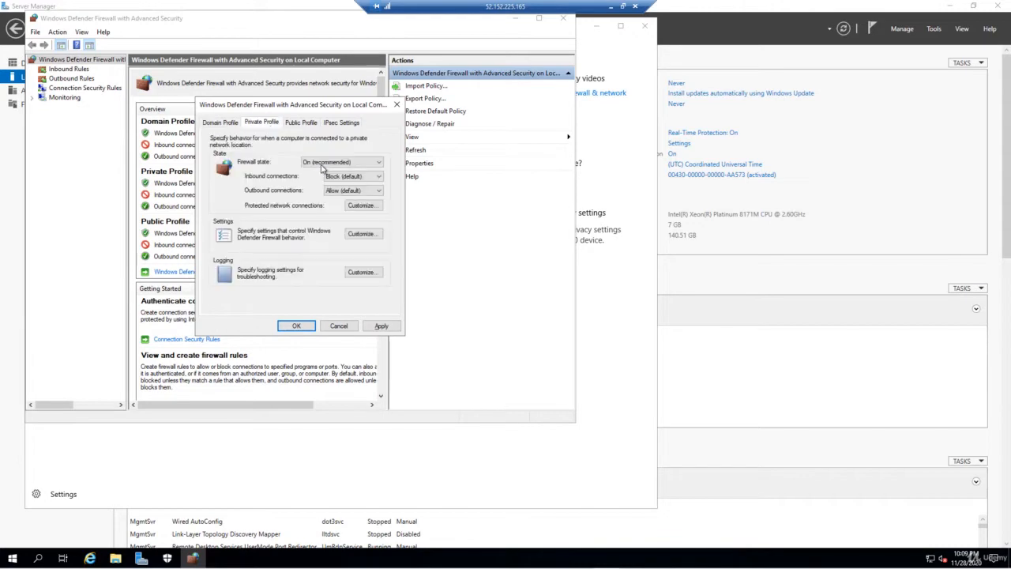
left_click(322, 164)
left_click(320, 178)
Set the Public profile firewall to Off, apply with OK, and close both firewall windows
left_click(301, 124)
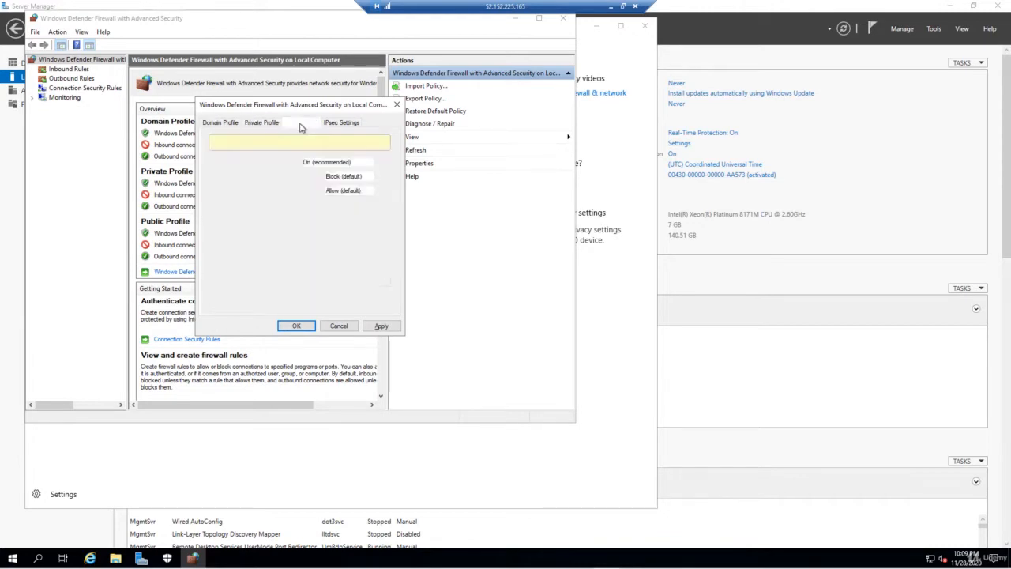
left_click(342, 162)
left_click(340, 178)
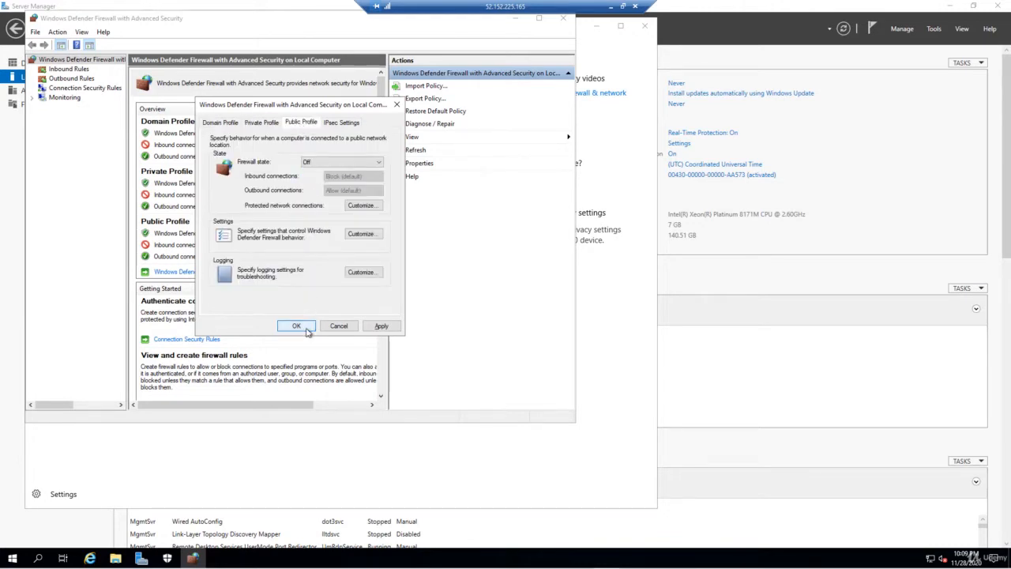
left_click(297, 326)
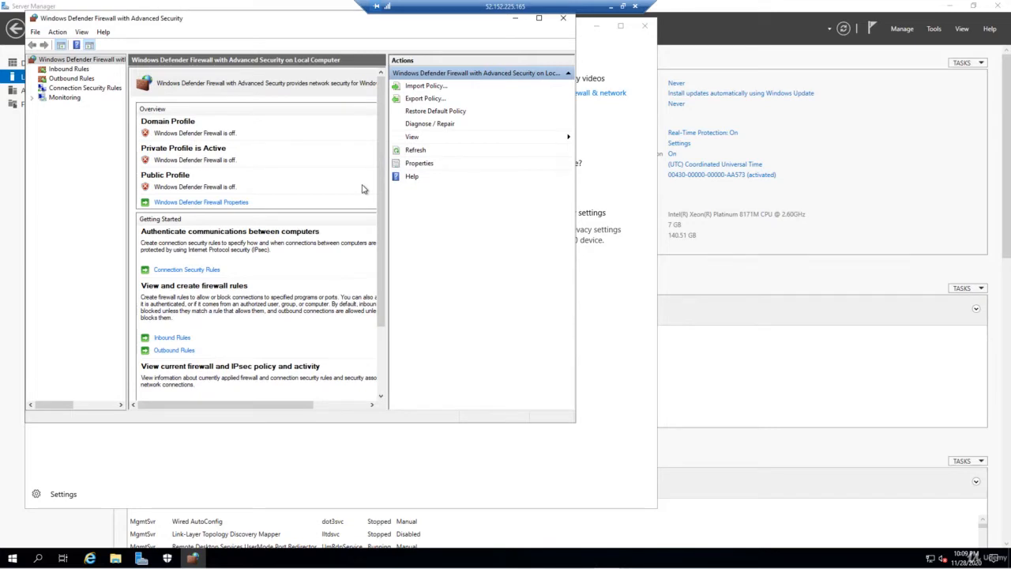
left_click(564, 17)
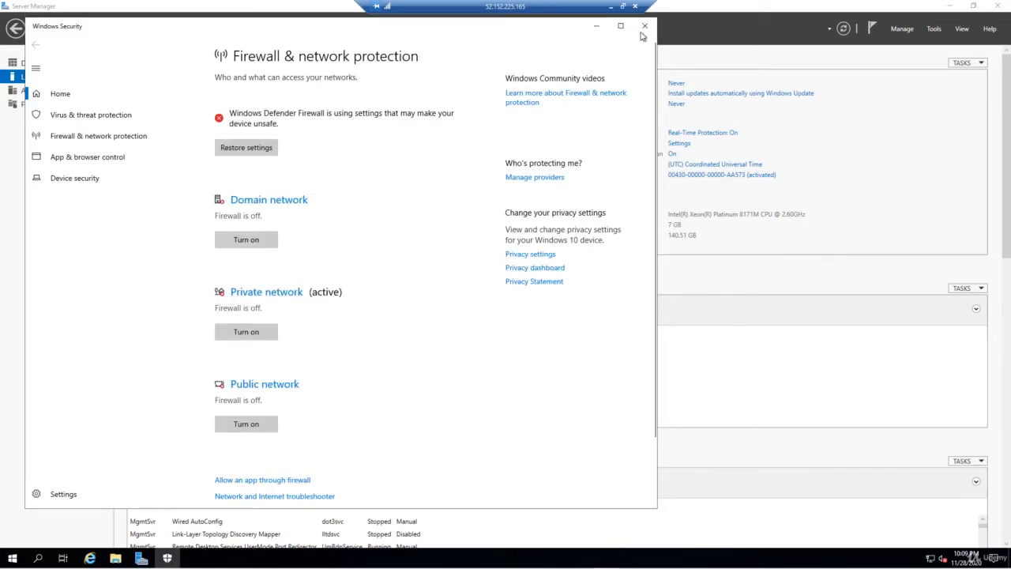
left_click(644, 27)
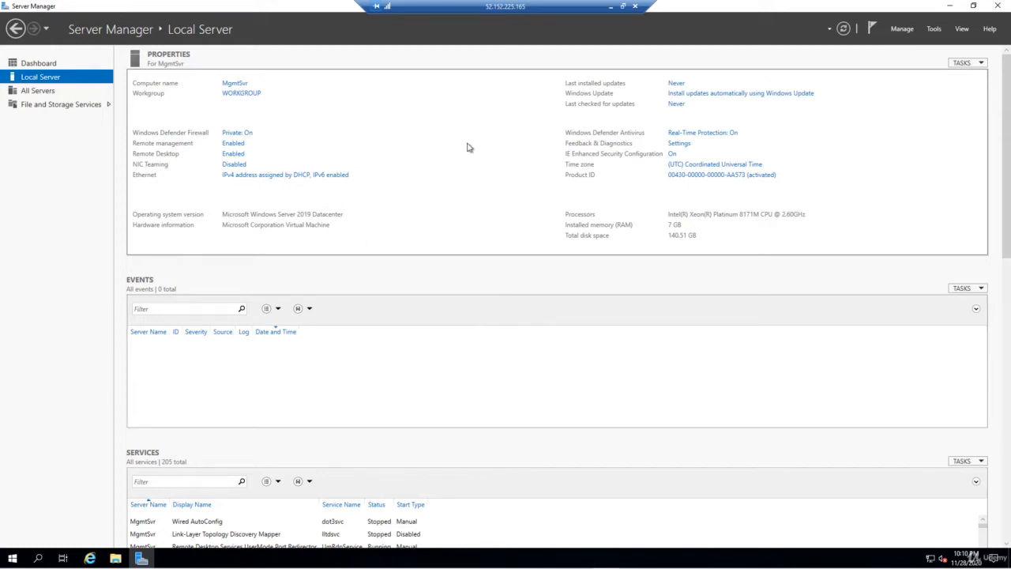
Set IE Enhanced Security Configuration to Off for Administrators and Users and confirm
left_click(672, 155)
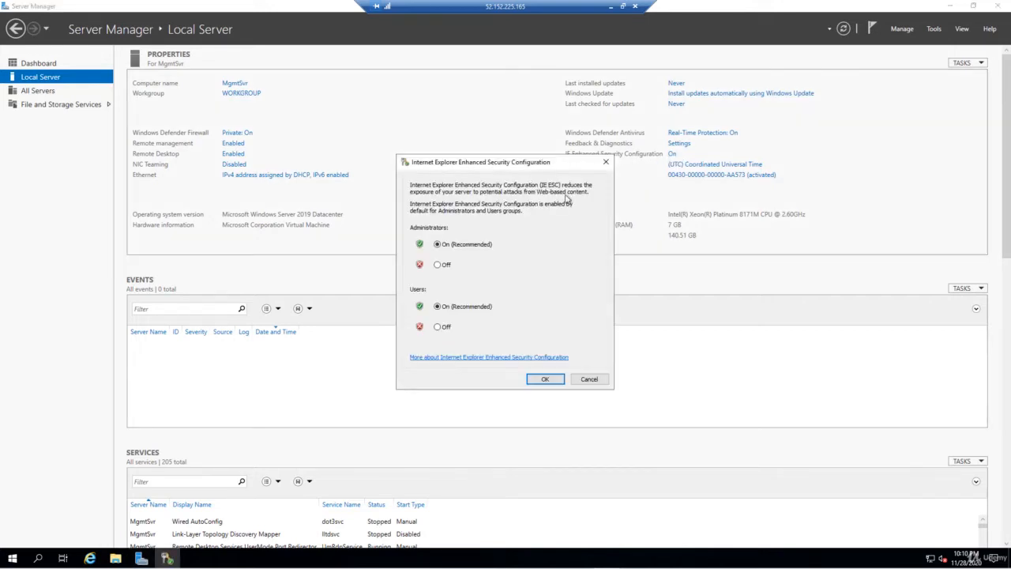
left_click(440, 265)
left_click(441, 327)
left_click(545, 381)
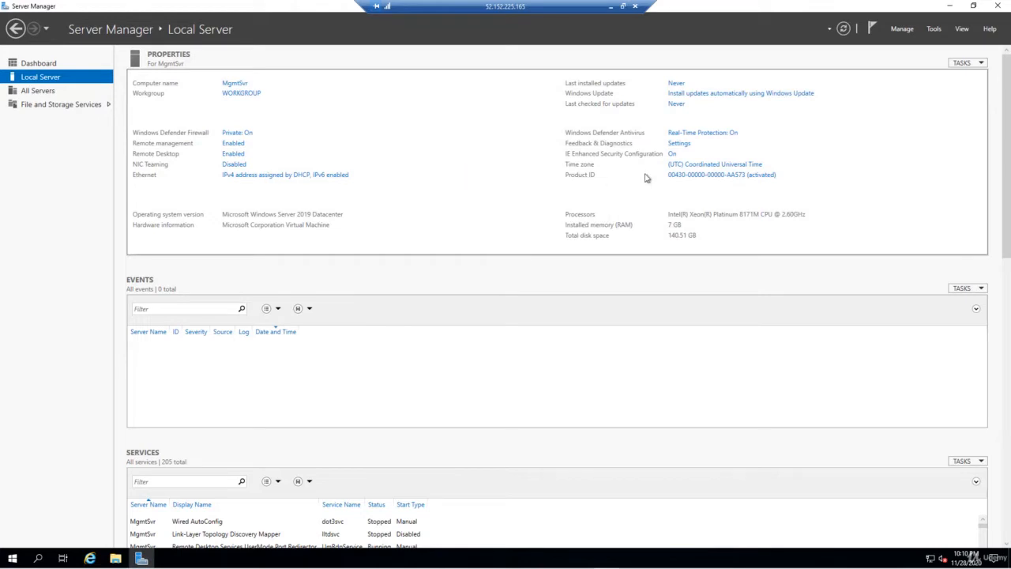
Change the time zone to (UTC-05:00) Eastern Time (US & Canada) and confirm both dialogs
left_click(686, 164)
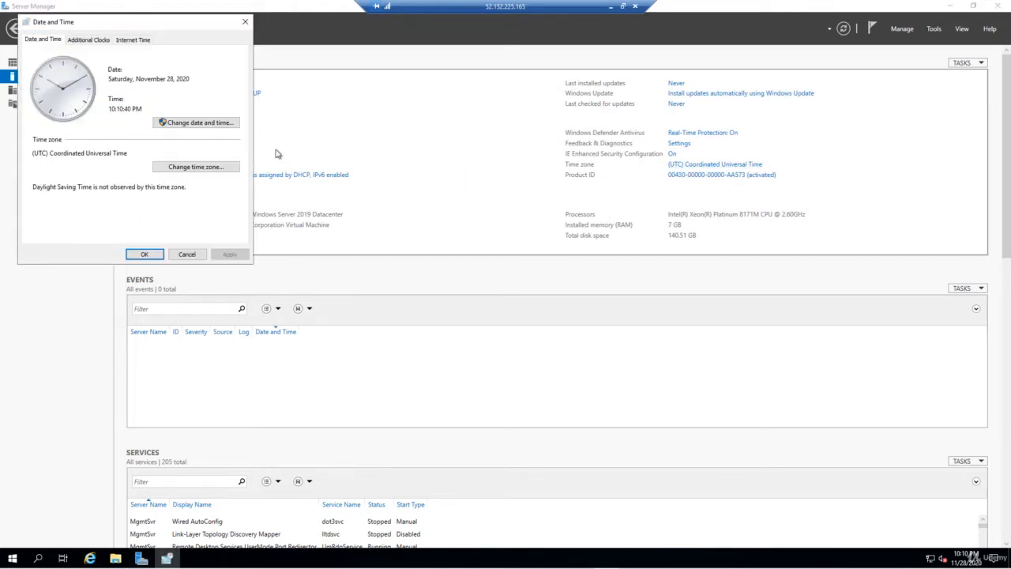
left_click(207, 167)
left_click(153, 91)
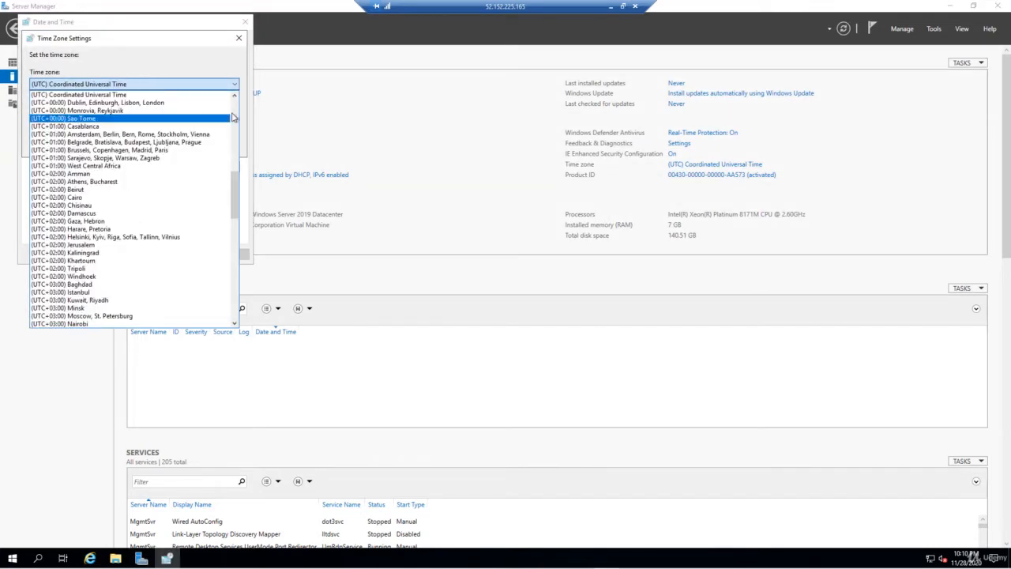
scroll(223, 115, "up", 5)
left_click(136, 134)
left_click(170, 143)
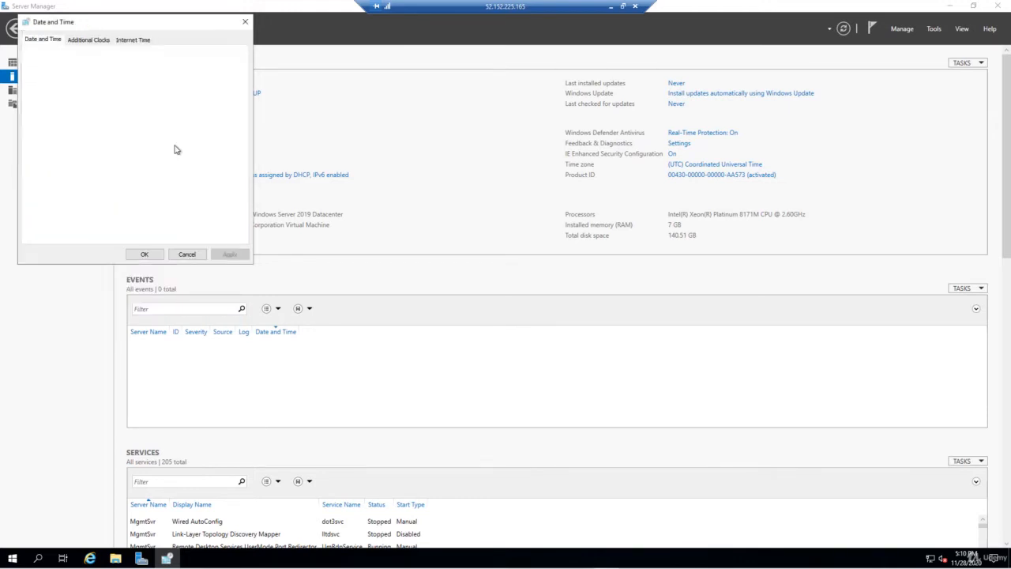
left_click(154, 255)
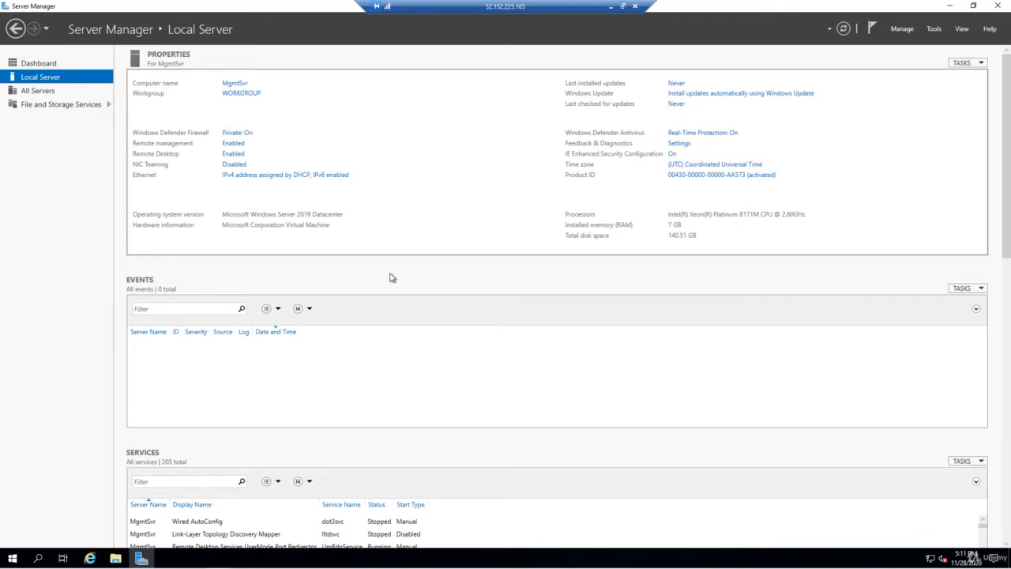
Change membership from WORKGROUP to the domain berksbikes.com and submit the join
left_click(239, 94)
left_click(225, 169)
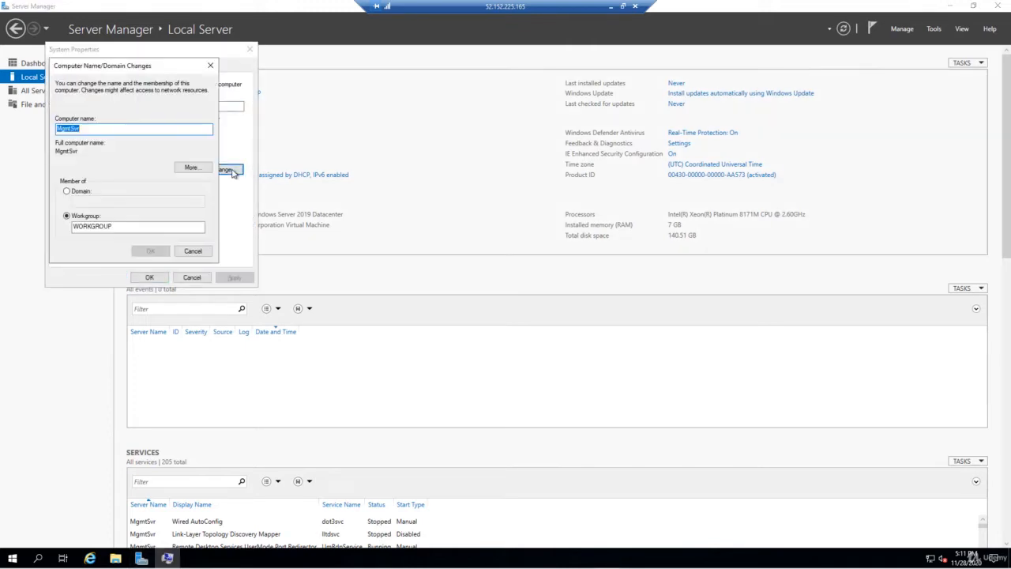
left_click(82, 192)
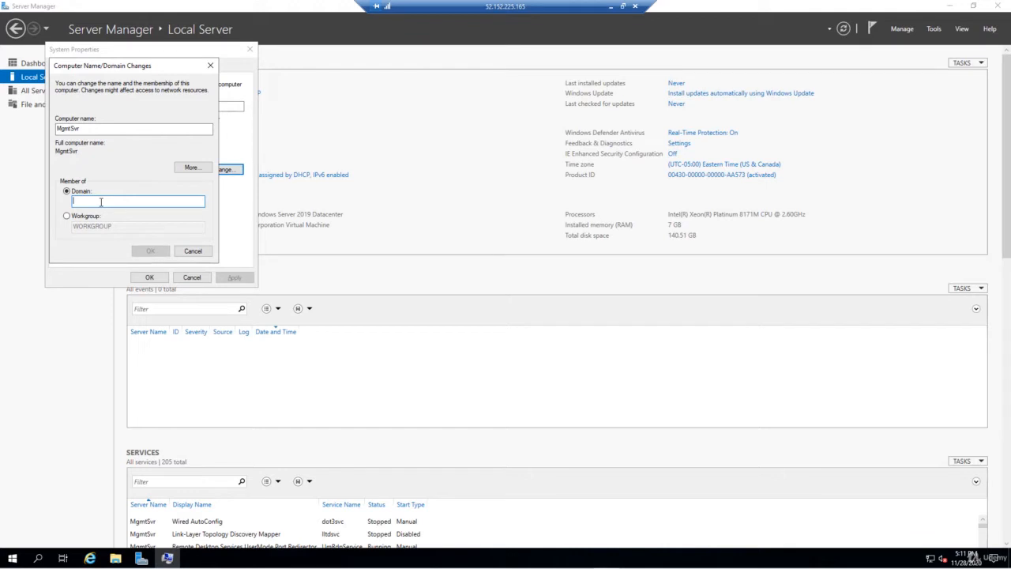
type("berksbikes.com")
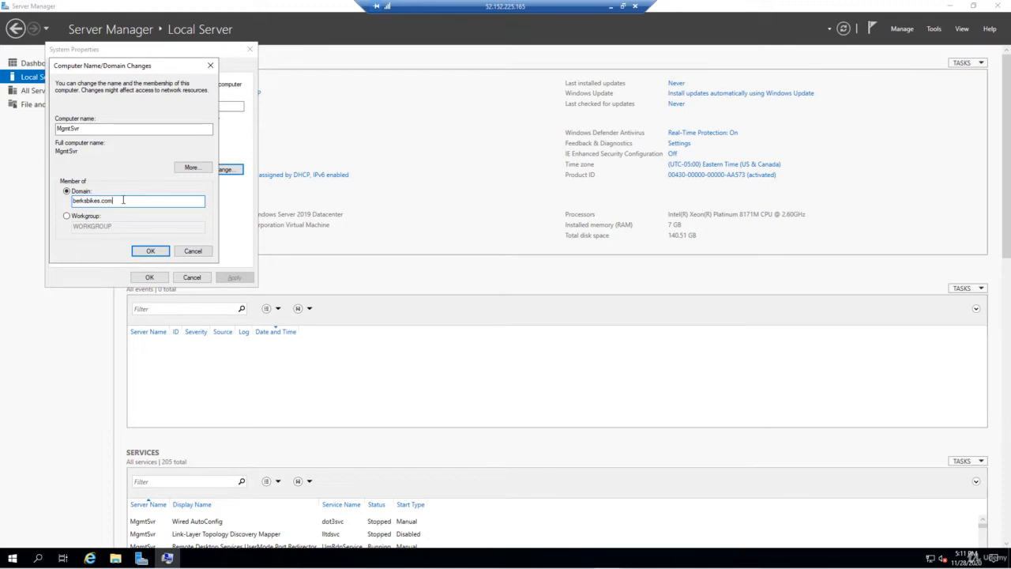
left_click(151, 250)
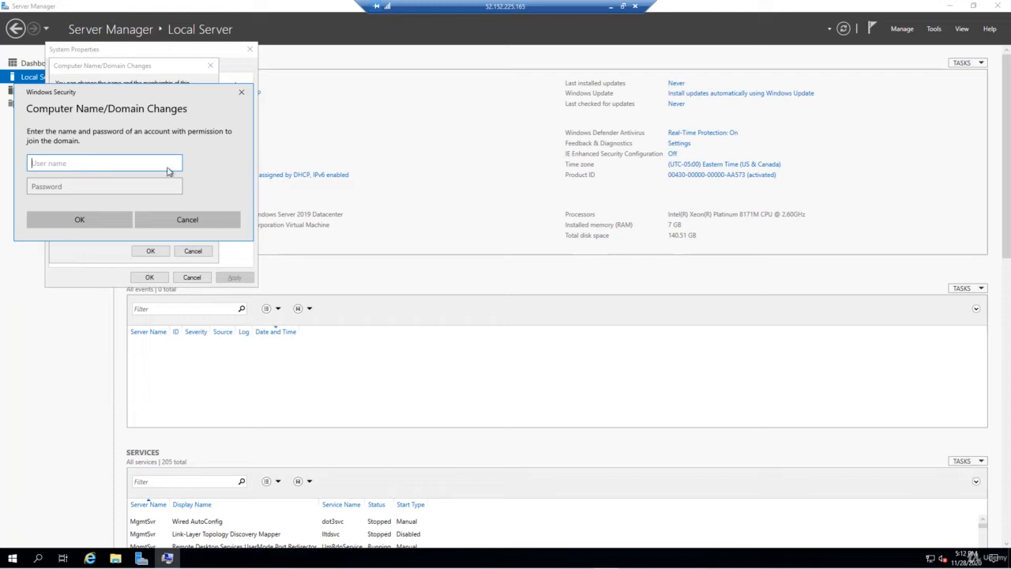
Enter the domain admin user name and password to authorize the berksbikes.com join
right_click(130, 166)
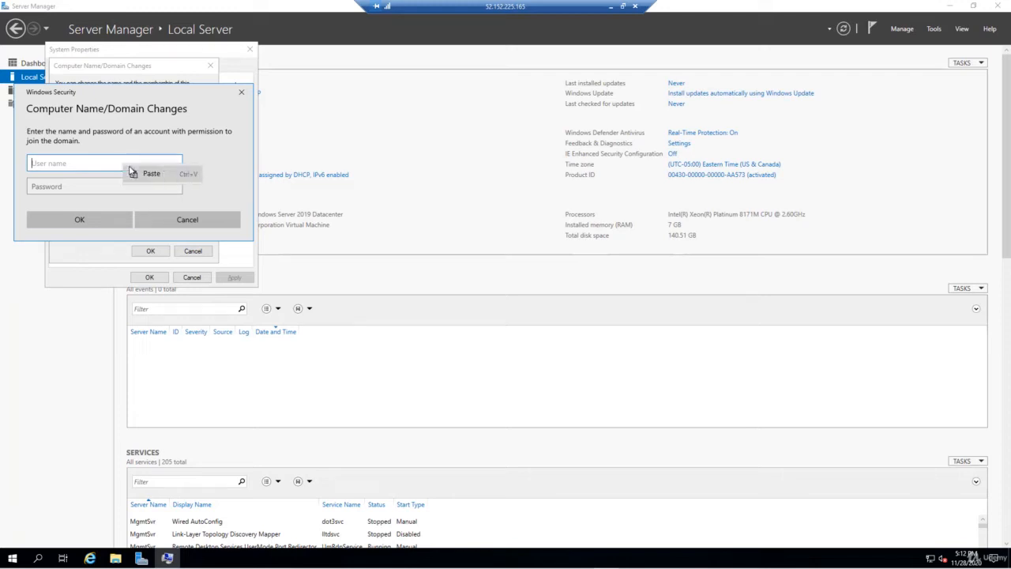
left_click(130, 168)
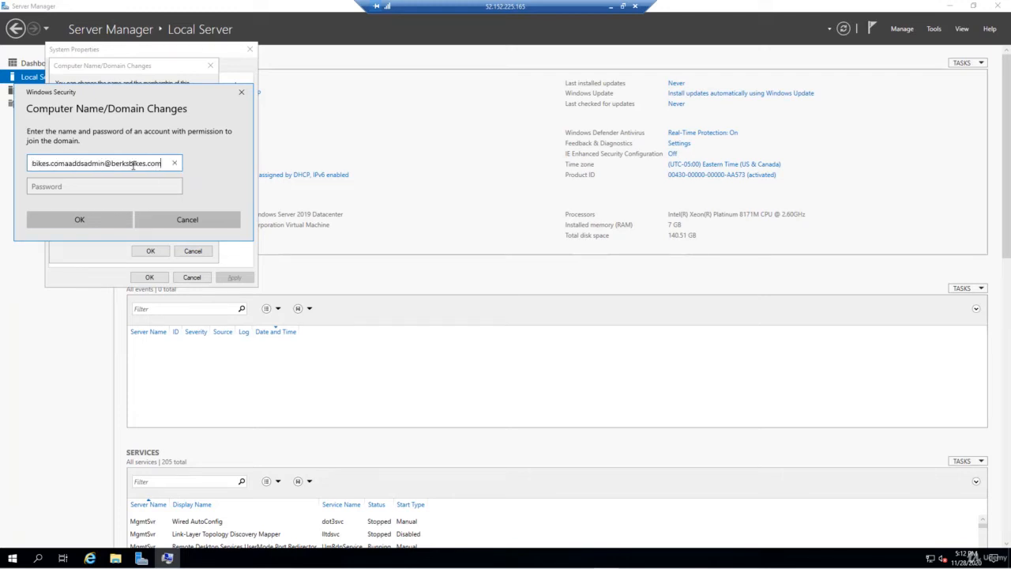
triple_click(131, 164)
key("BackSpace")
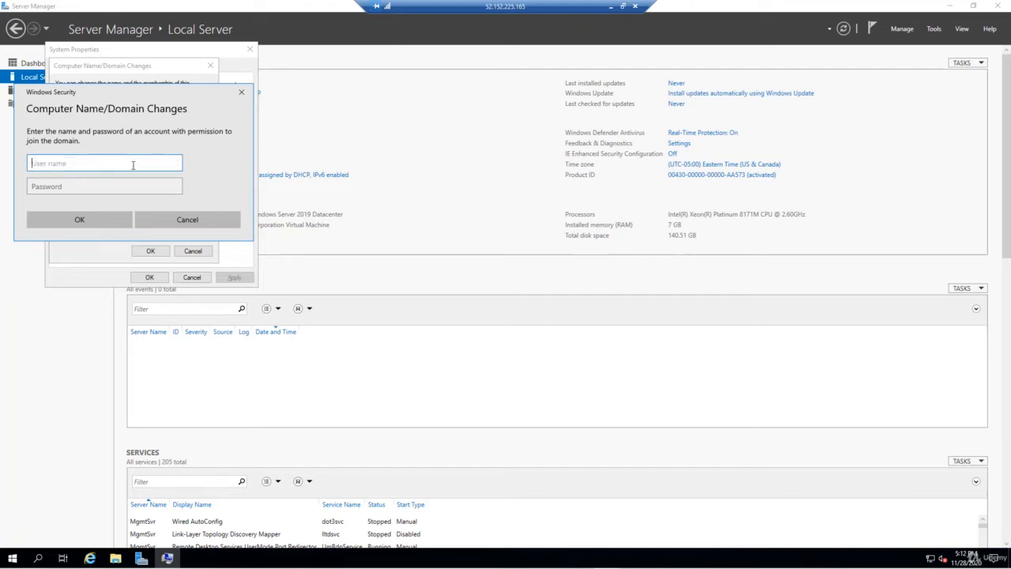
key("ctrl+v")
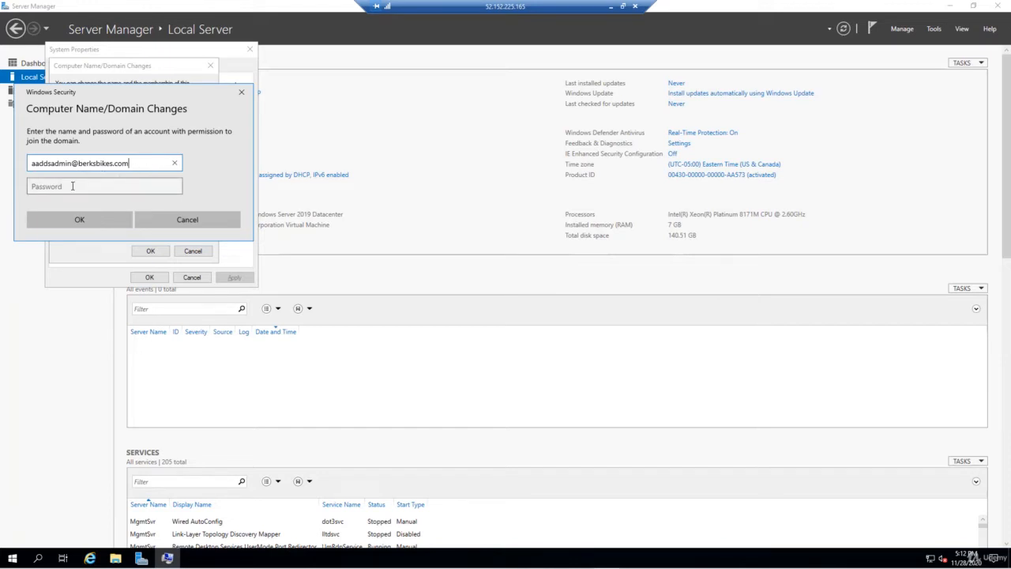
left_click(72, 187)
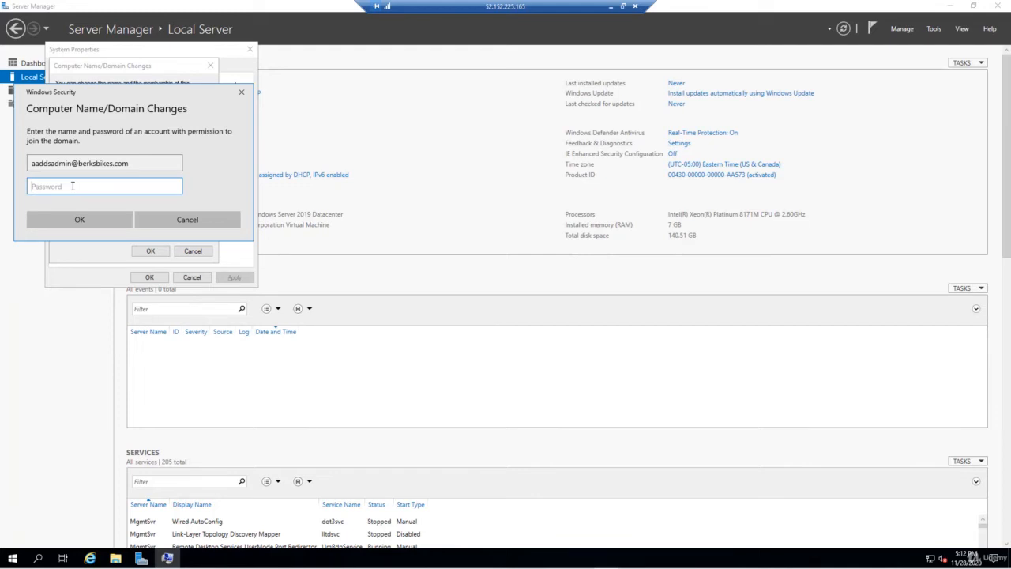
type("P")
left_click(100, 220)
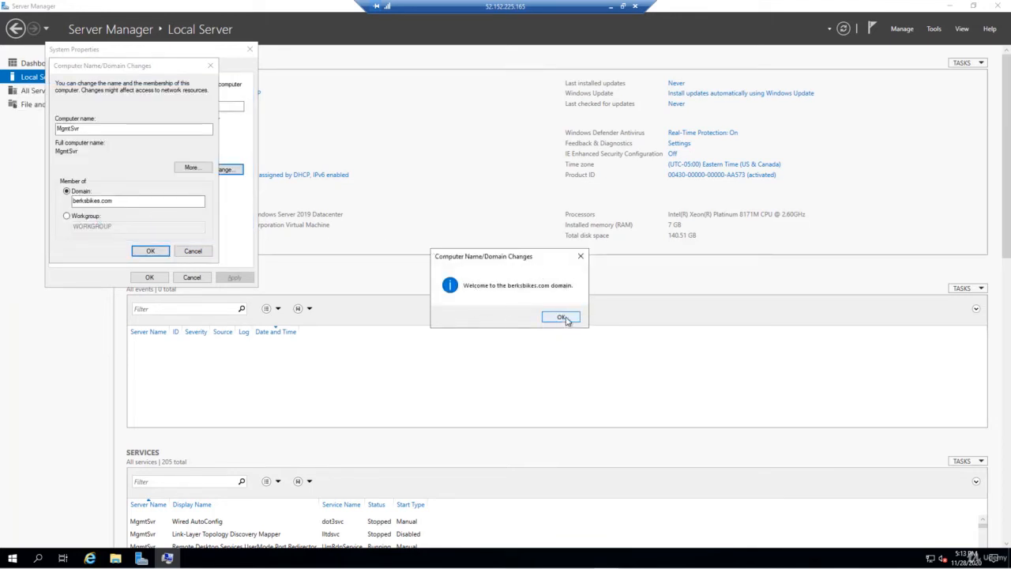
Acknowledge the domain welcome and restart notices, close System Properties, and restart now
left_click(563, 317)
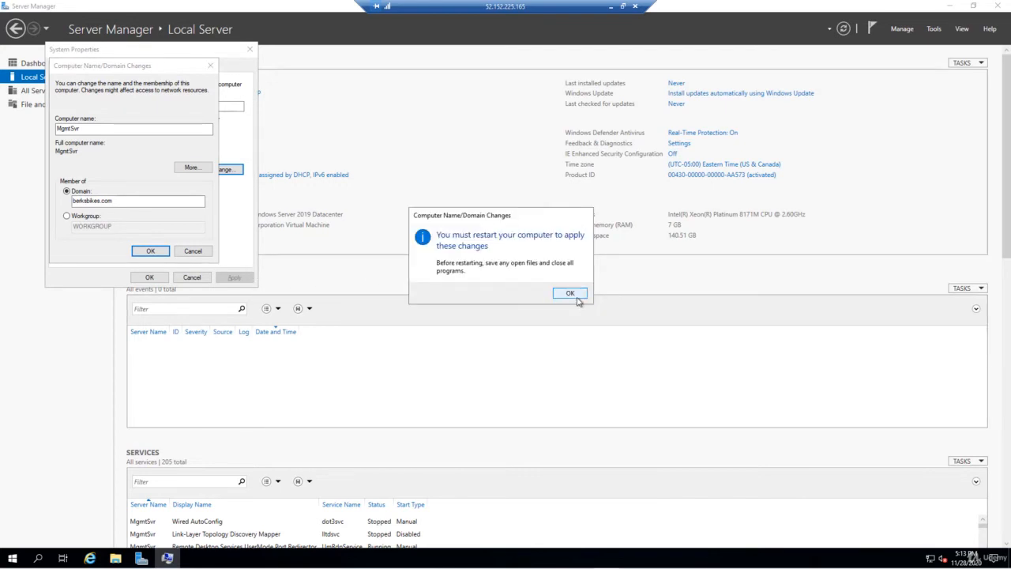
left_click(579, 299)
left_click(150, 277)
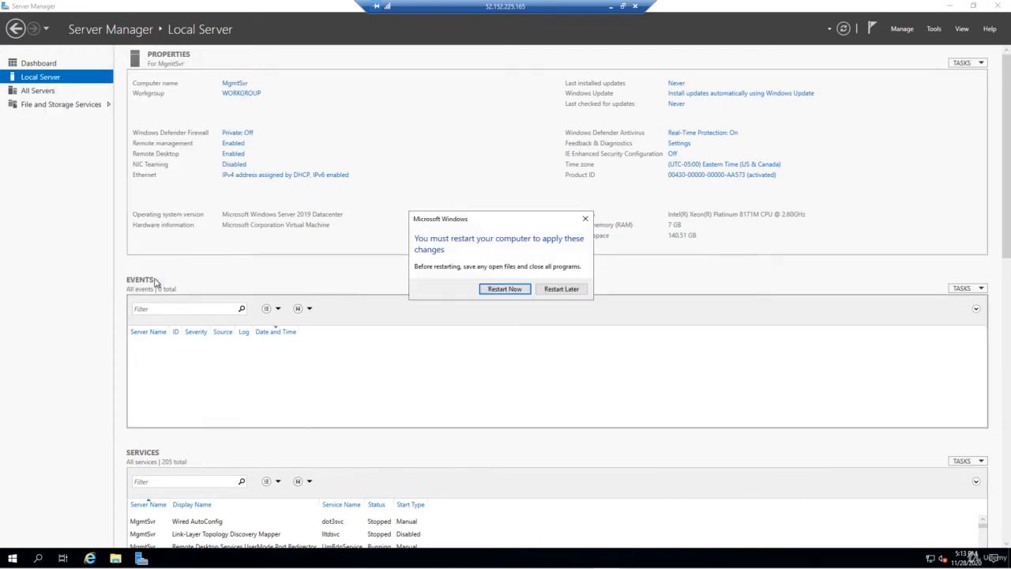
left_click(509, 295)
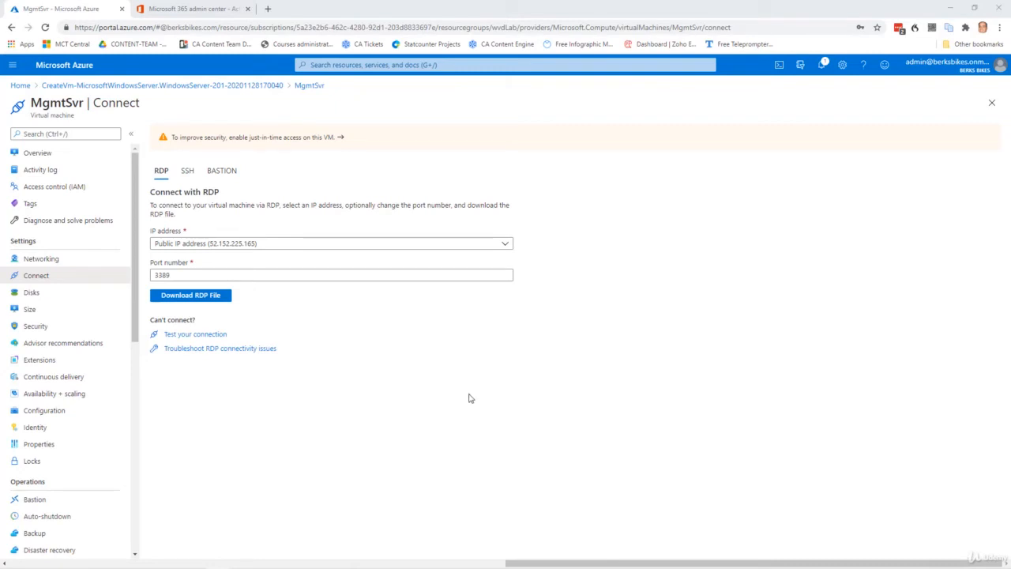
Download and open the MgmtSvr RDP file, choosing to sign in with a different account
left_click(198, 299)
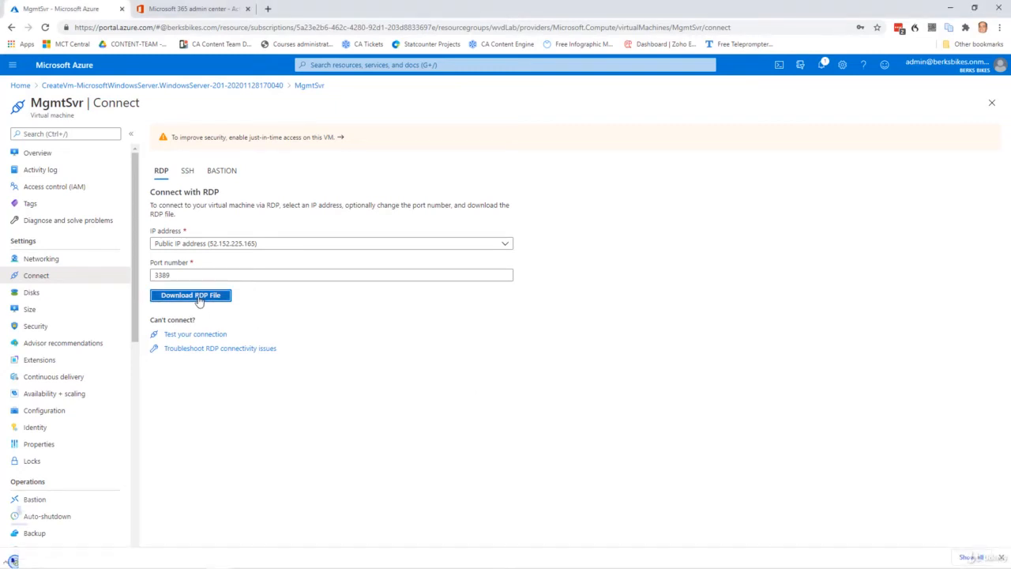
left_click(20, 554)
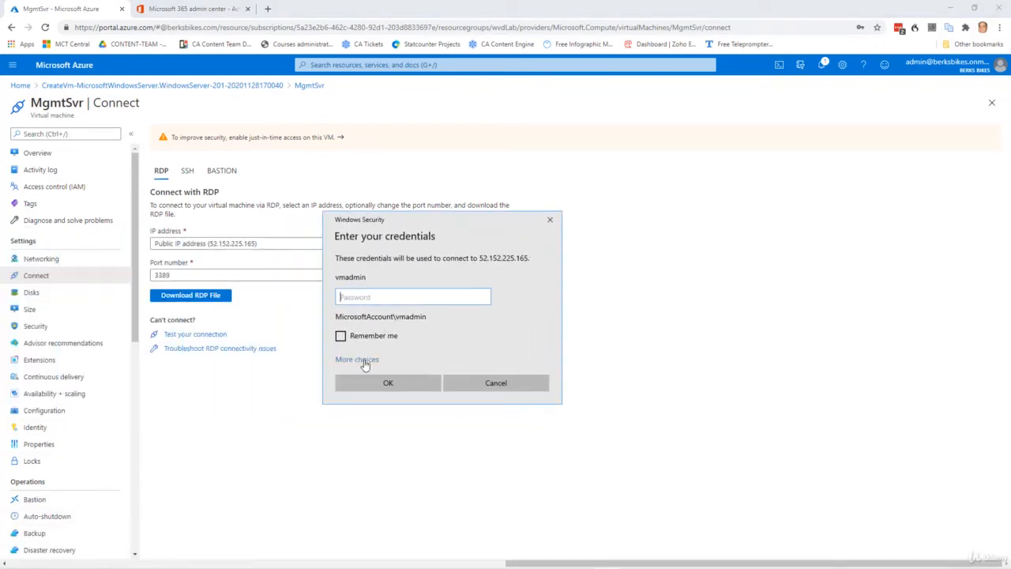
left_click(361, 360)
left_click(397, 409)
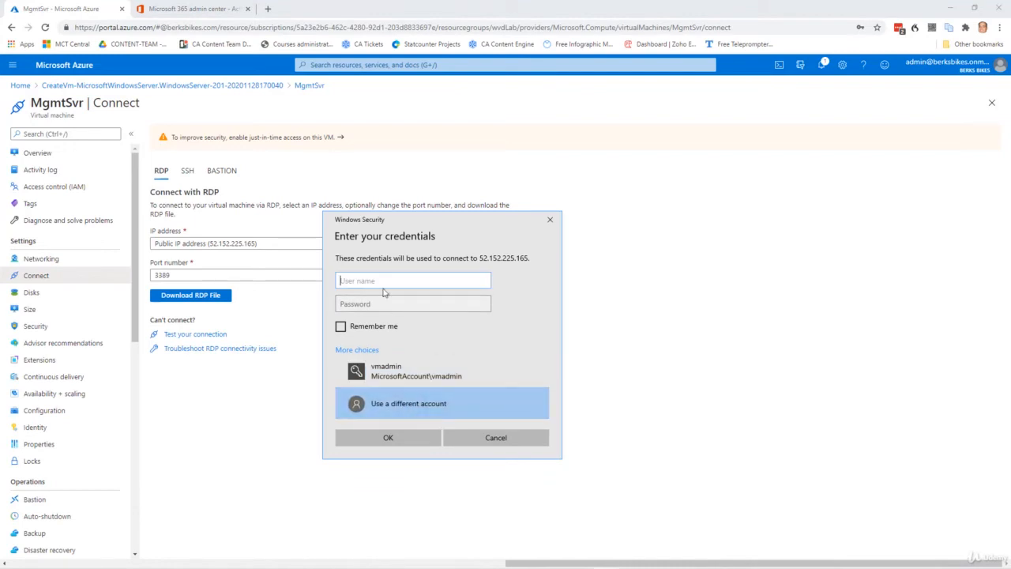
Connect with the domain admin user name and password, then maximize the remote session window
right_click(380, 280)
left_click(408, 288)
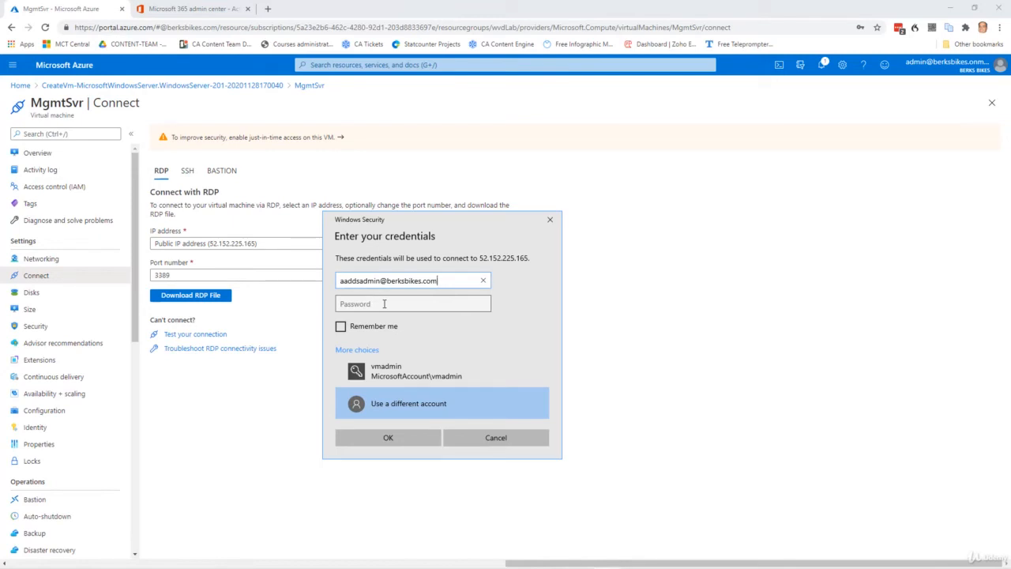
left_click(384, 304)
type("P")
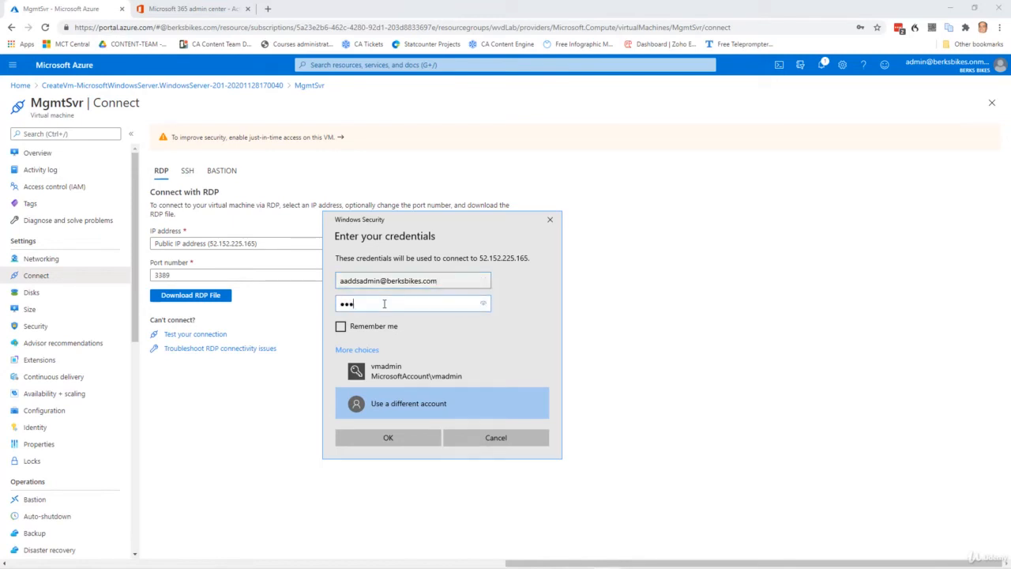
type("12")
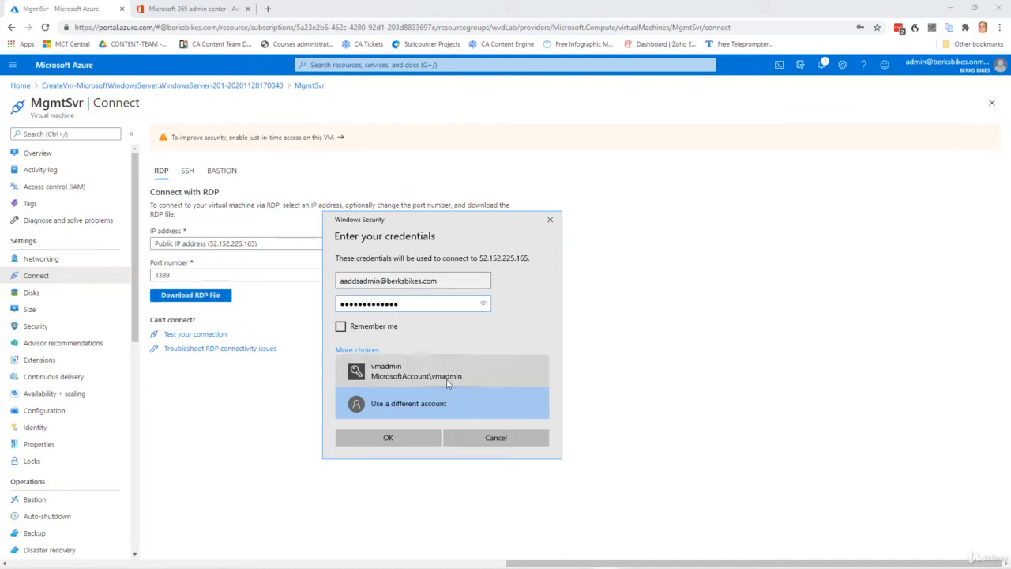
left_click(390, 438)
left_click_drag(379, 118, 557, 118)
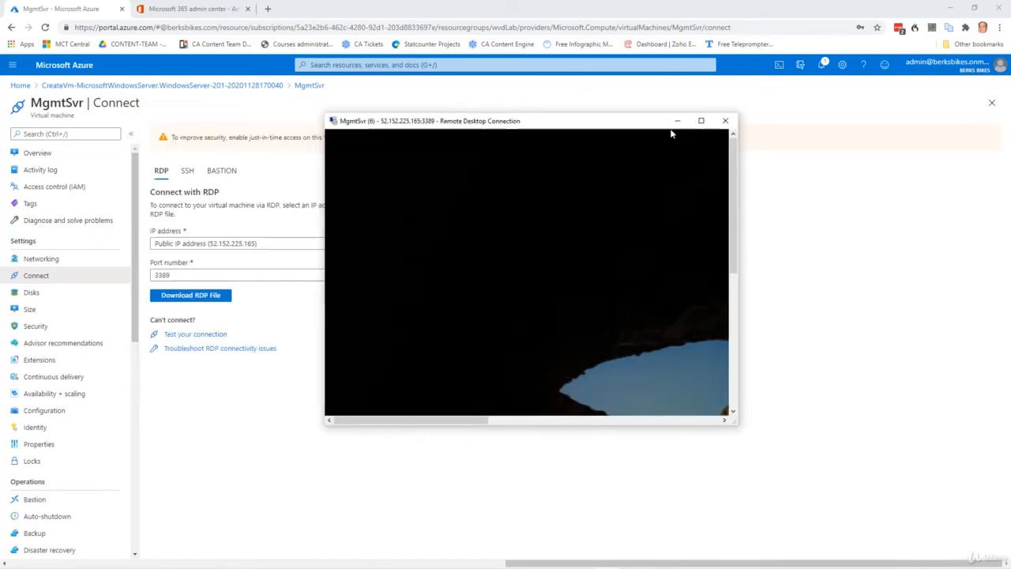
left_click(700, 120)
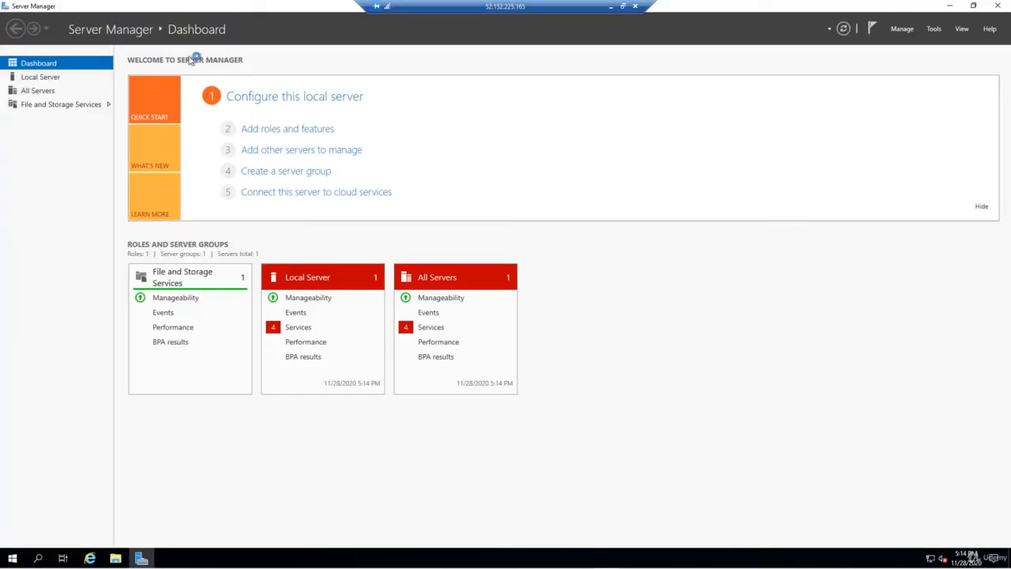
Launch Add Roles and Features with role-based installation on MgmtSvr, skipping roles to Features
left_click(903, 31)
left_click(927, 41)
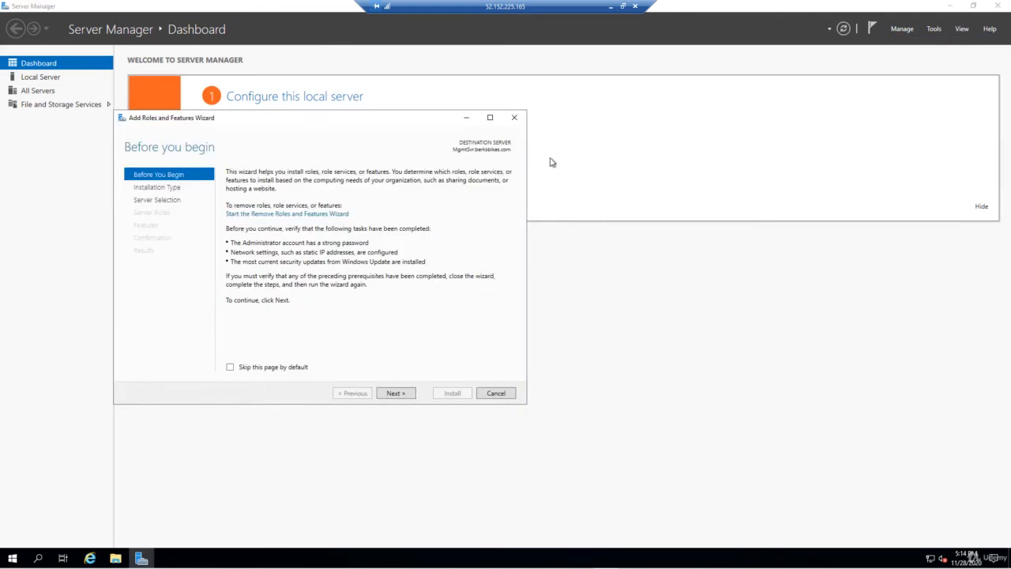
left_click(406, 393)
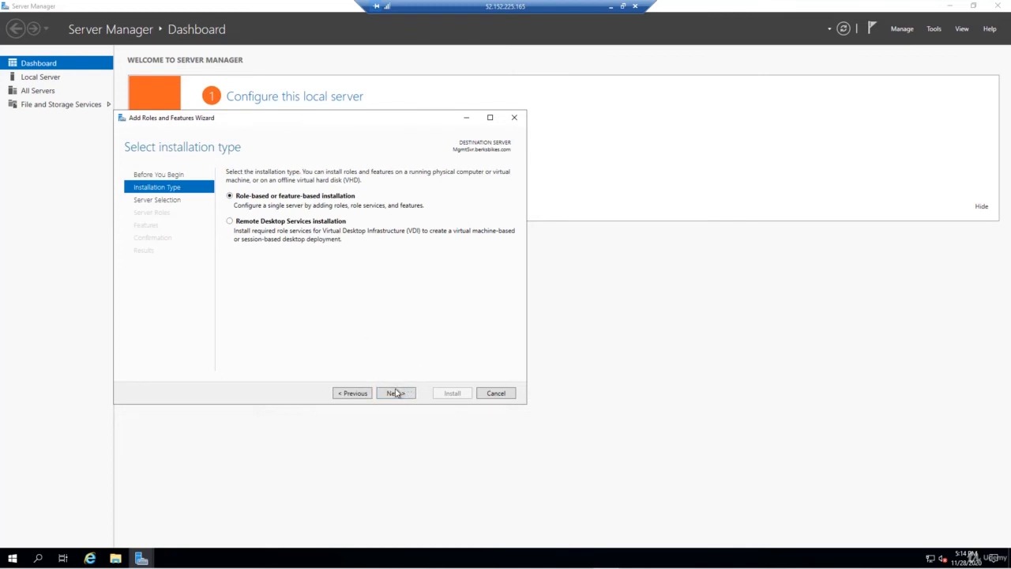
left_click(397, 392)
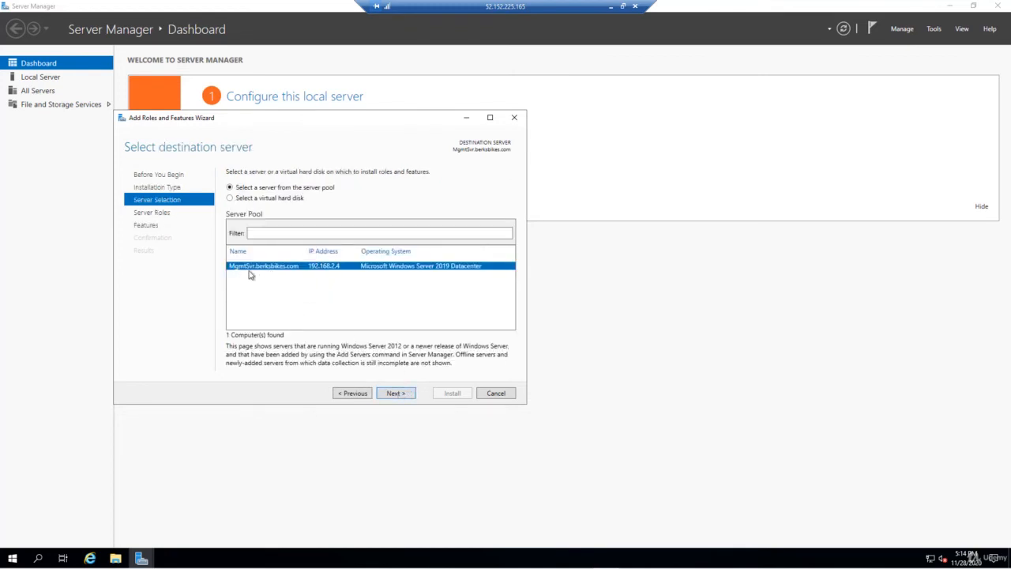
left_click(401, 392)
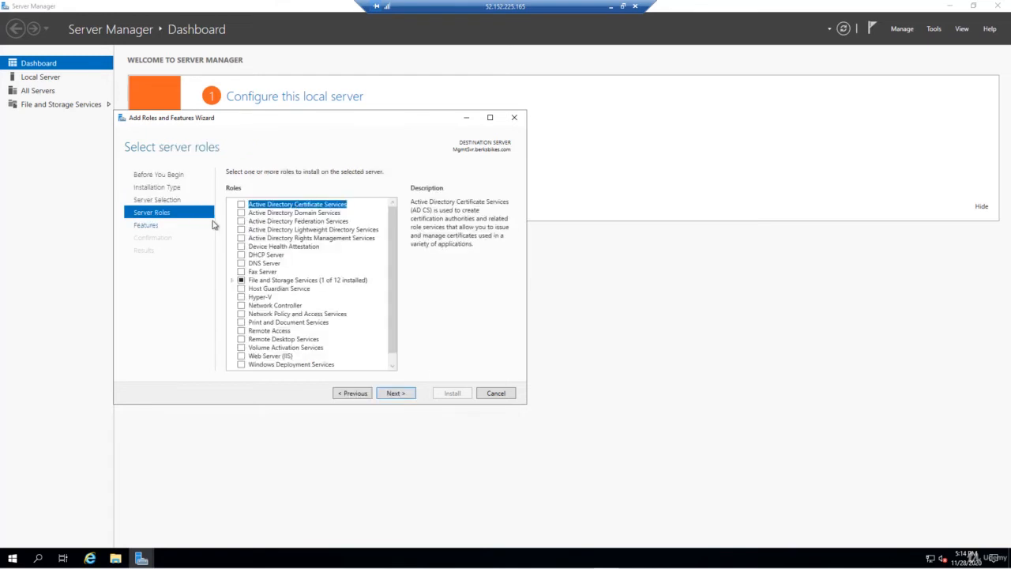
left_click(395, 393)
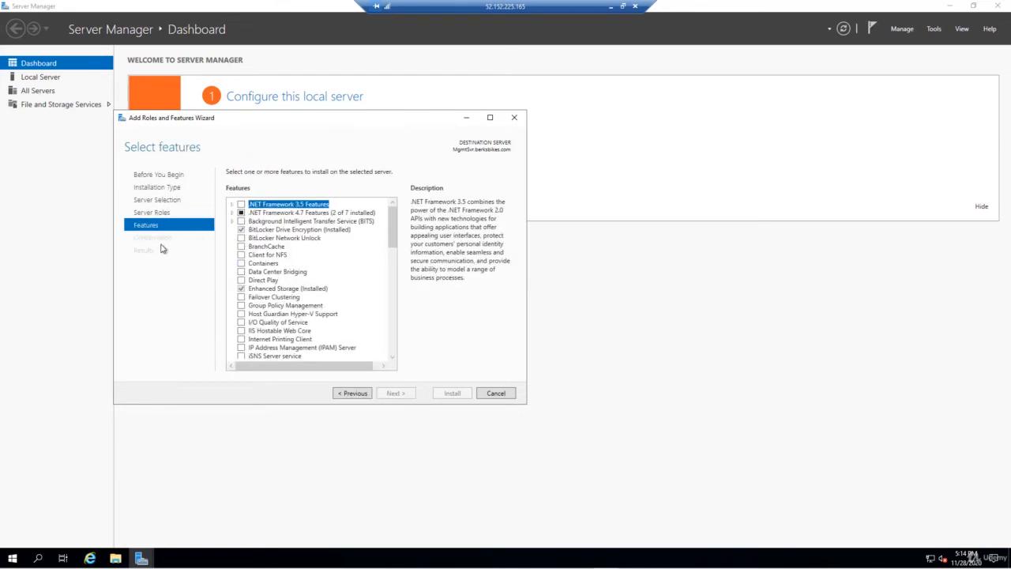
Check AD DS and AD LDS Tools under Remote Server Administration Tools > Role Administration Tools
left_click_drag(395, 239, 395, 285)
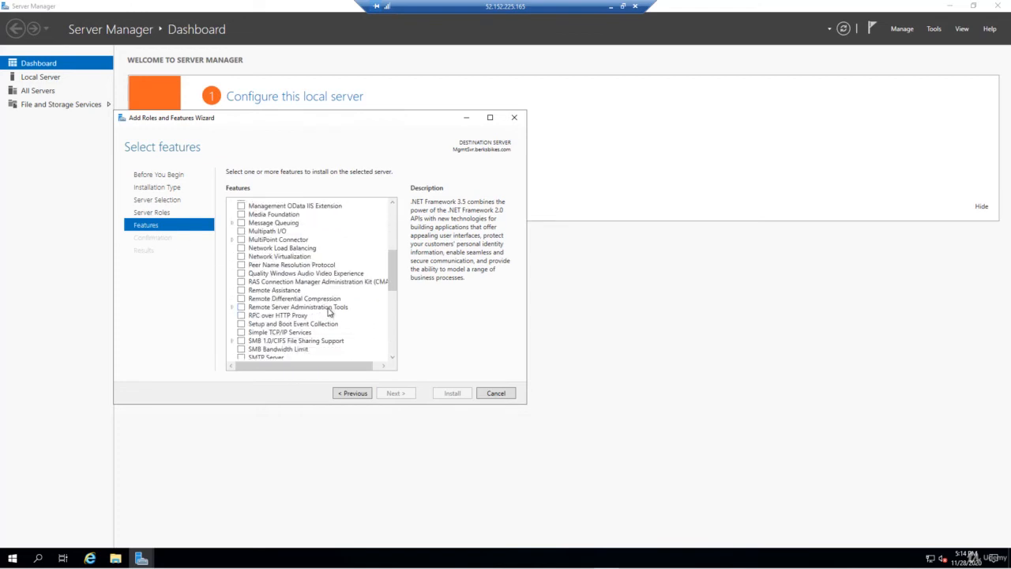
left_click(232, 308)
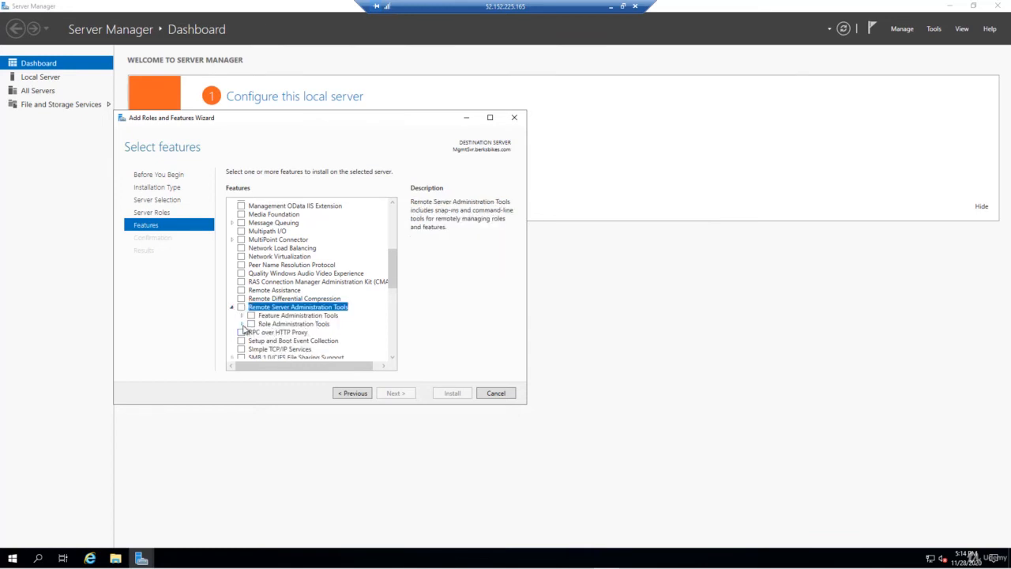
left_click(242, 324)
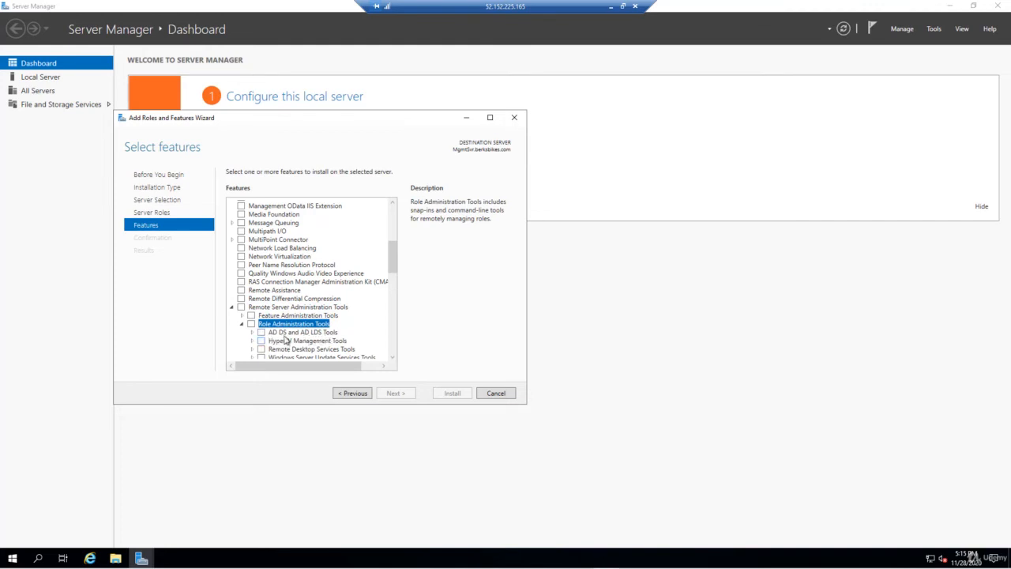
left_click(260, 333)
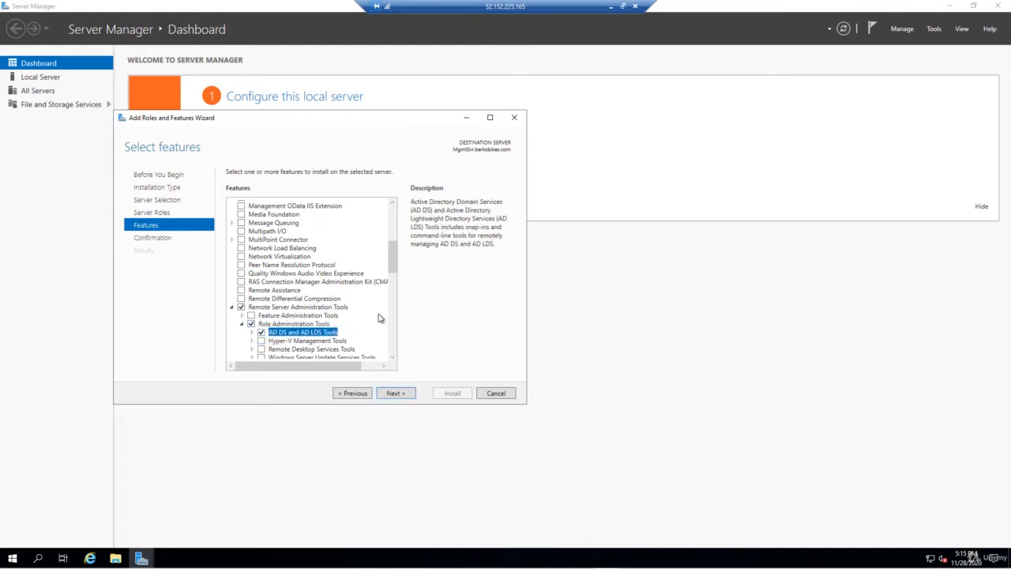
left_click(397, 394)
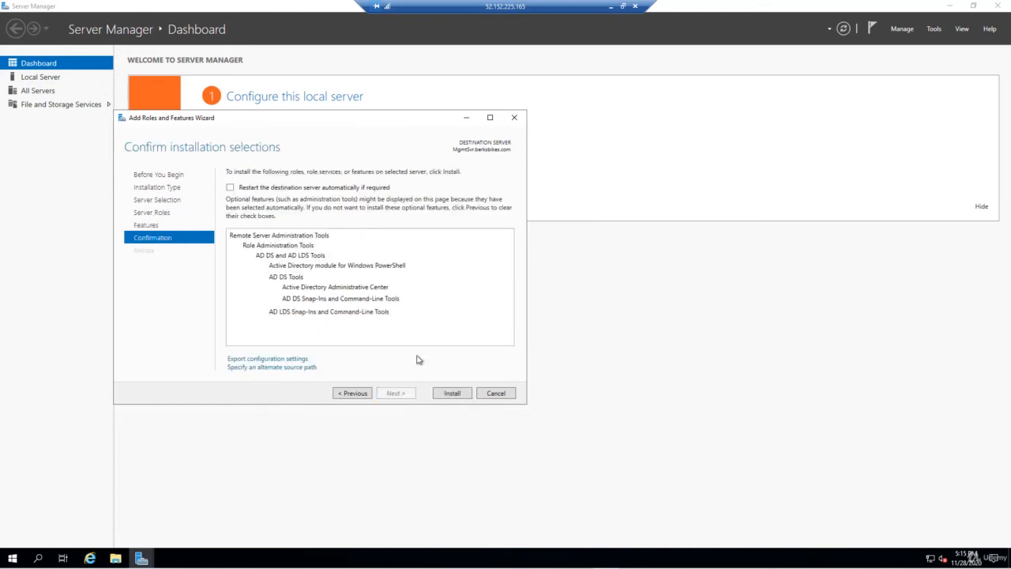
Install AD DS and AD LDS Tools and close the wizard once installation succeeds
left_click(452, 392)
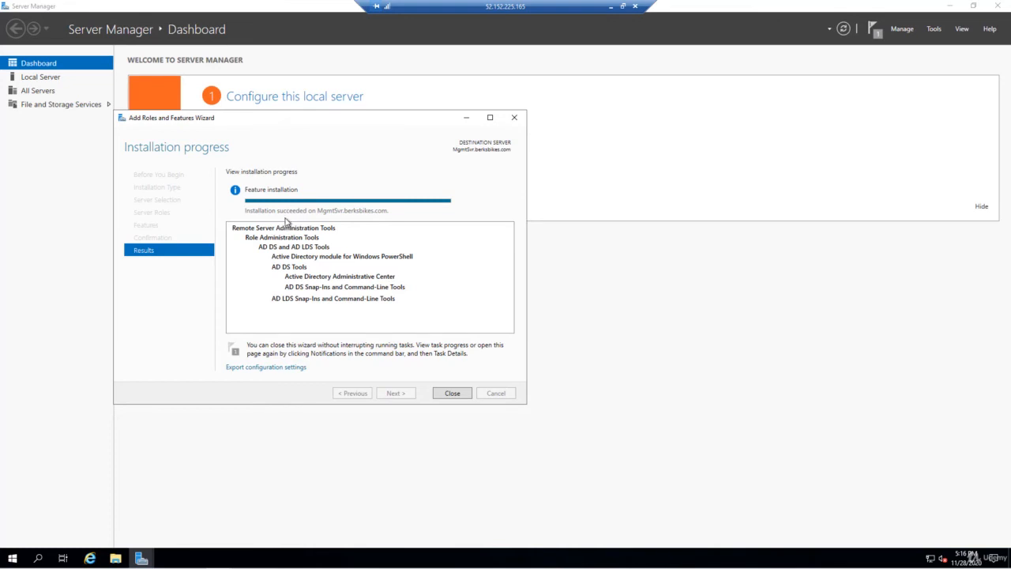
left_click(452, 393)
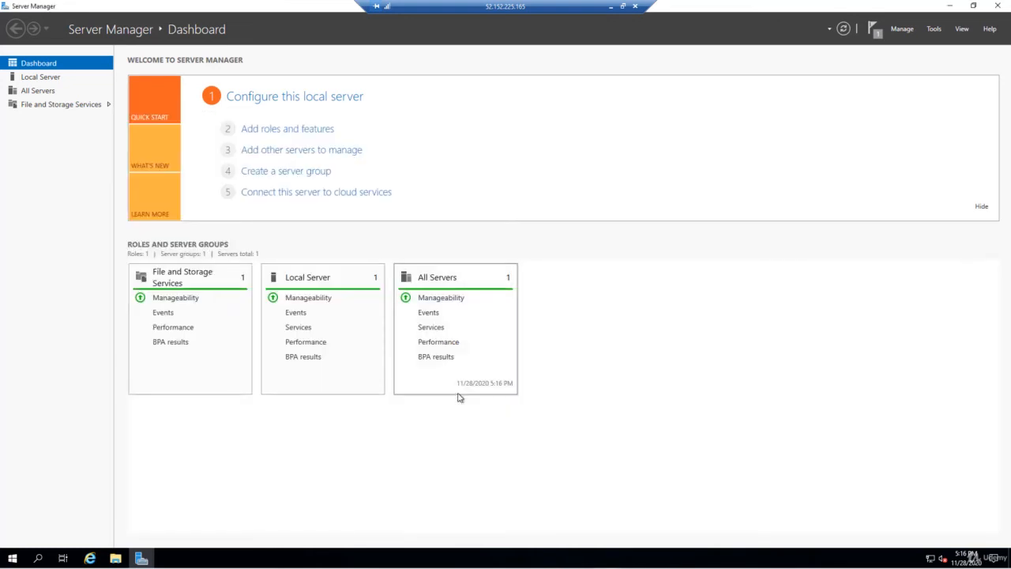
In Active Directory Users and Computers, browse berksbikes.com's AADDC Computers, then AADDC Users with the Name column widened
left_click(933, 29)
left_click(886, 95)
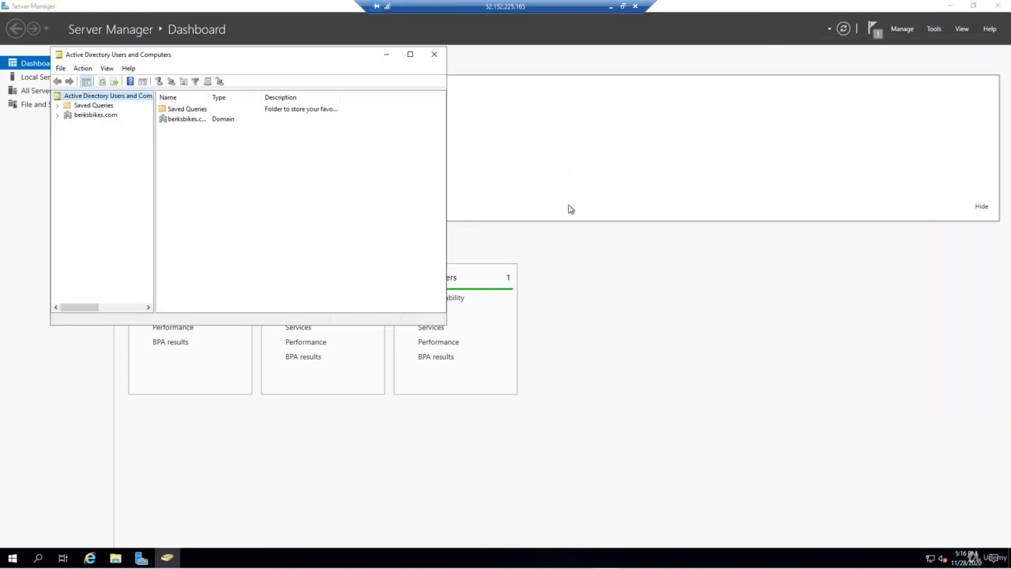
left_click(58, 116)
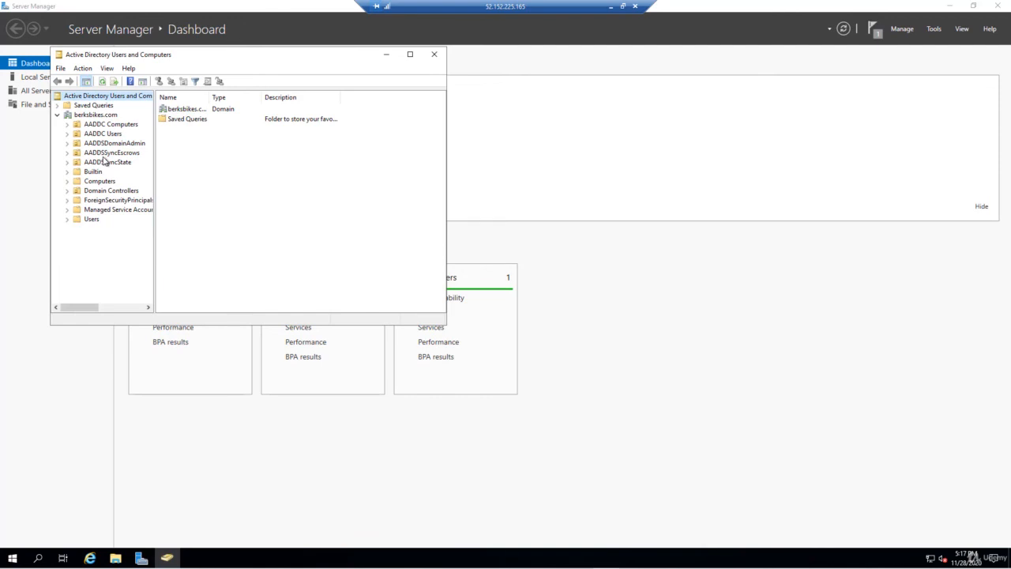
left_click(108, 127)
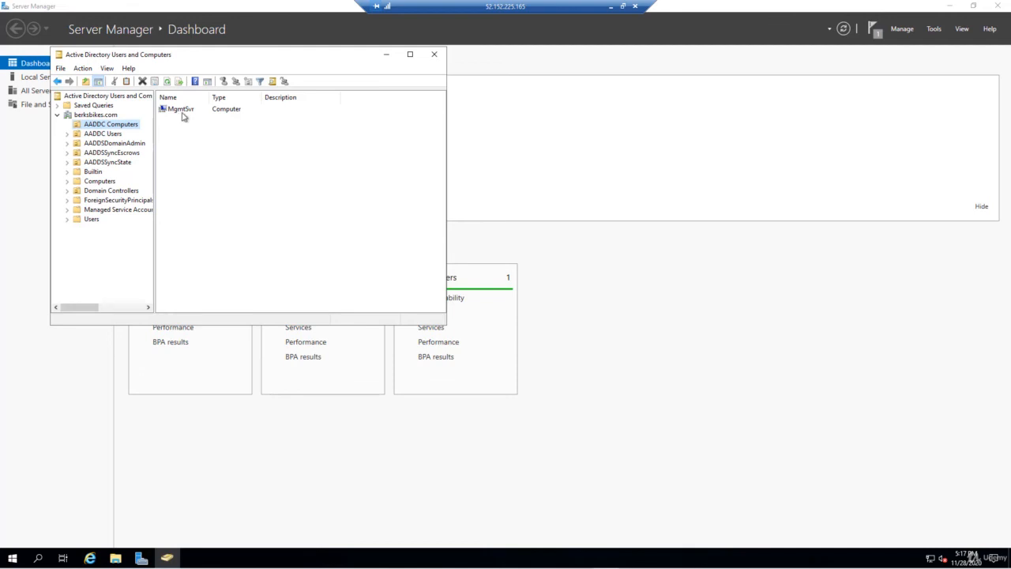
left_click(99, 135)
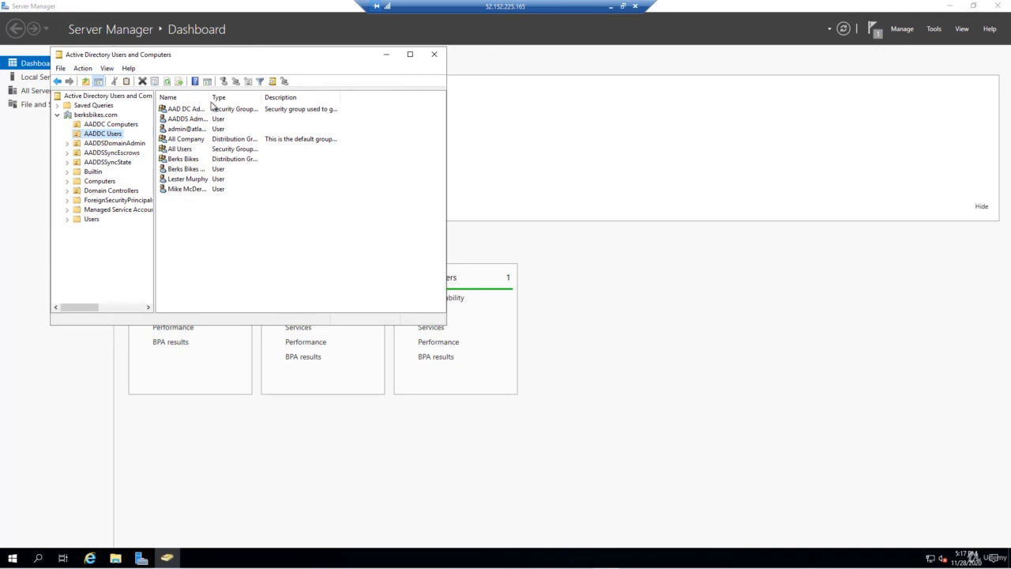
double_click(248, 98)
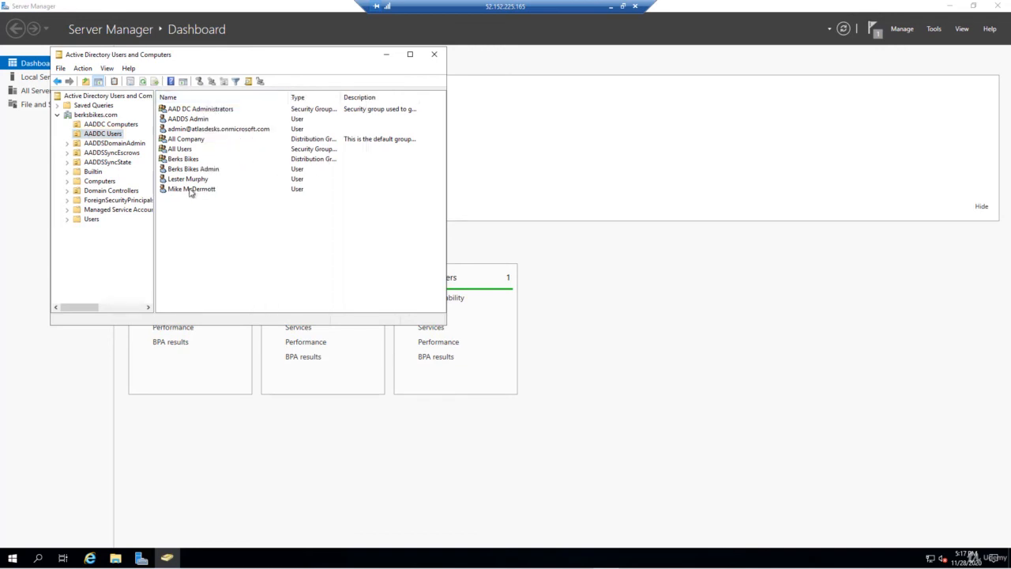